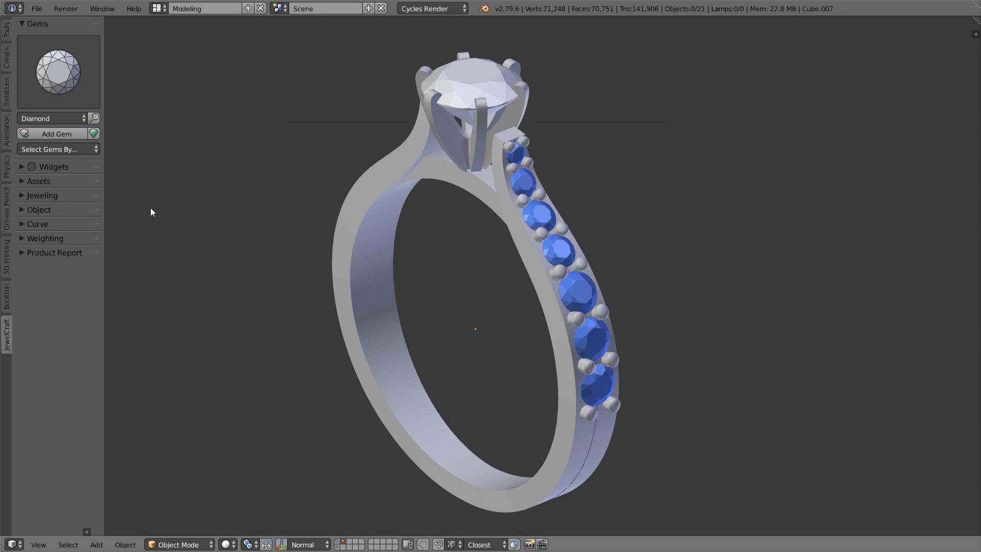
# Select all gems of size 2.2 using JewelCraft's Select Gems By Size
pyautogui.click(74, 152)
pyautogui.click(73, 163)
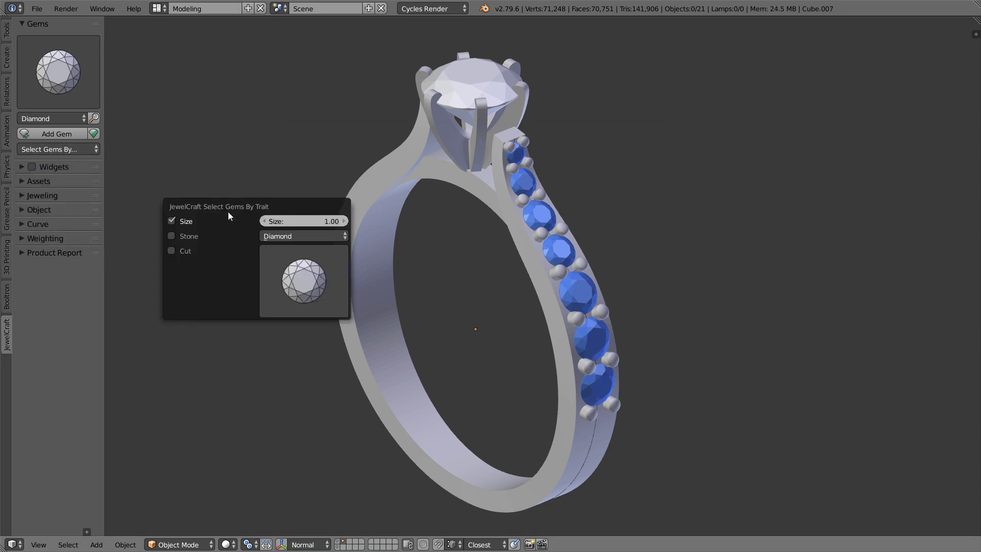
pyautogui.click(295, 219)
pyautogui.write('2.2')
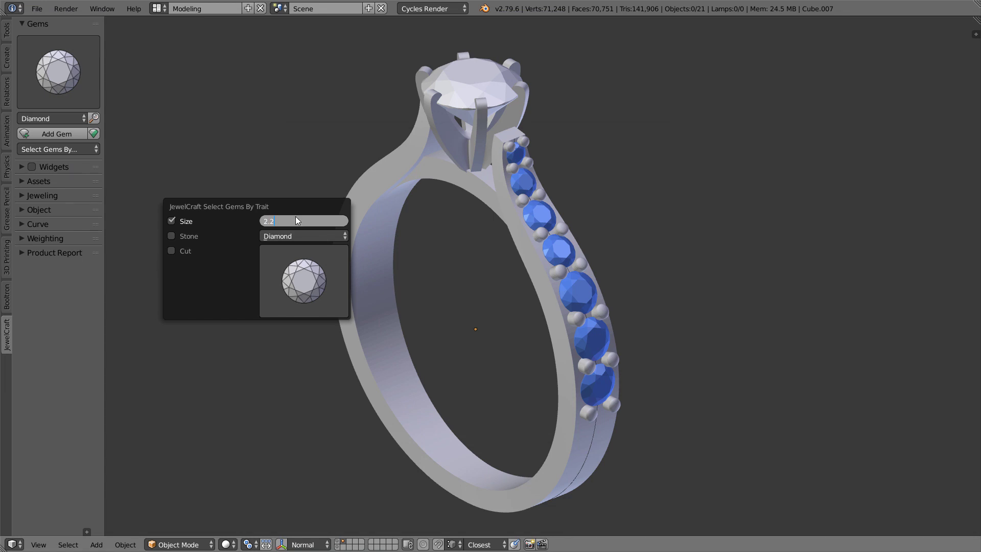
pyautogui.press('Return')
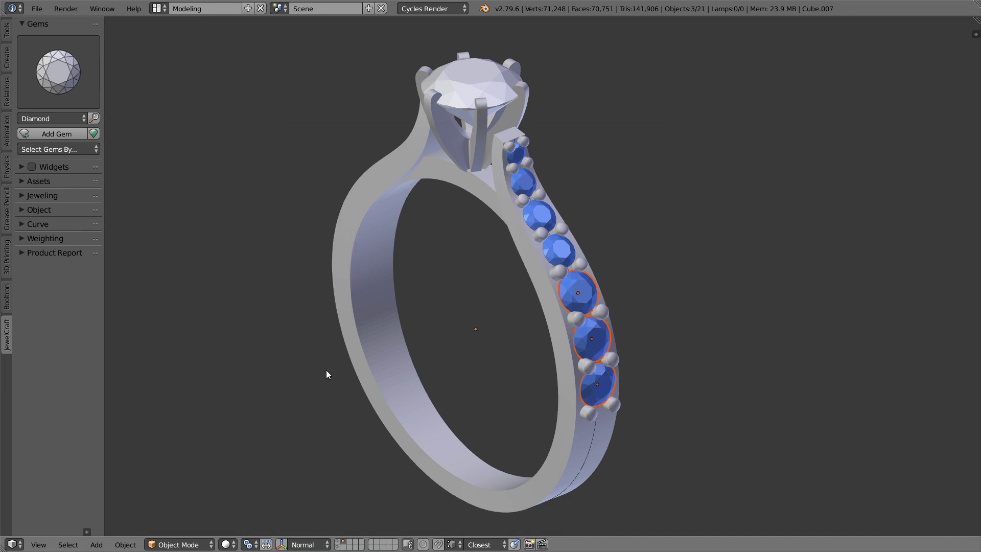
# Select gems similar to one larger side stone by Stone only with Size unchecked, then undo
pyautogui.rightClick(578, 293)
pyautogui.click(56, 148)
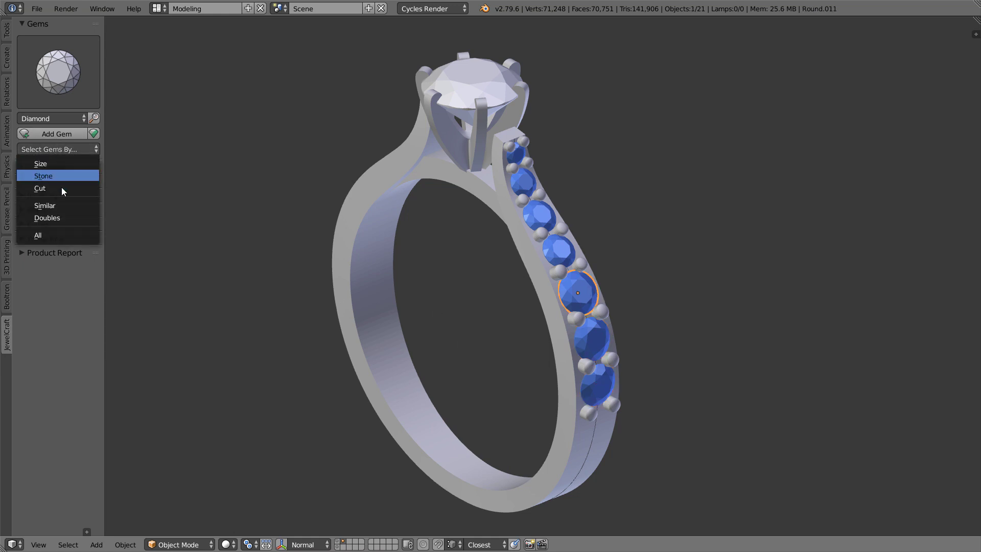
pyautogui.click(64, 205)
pyautogui.press('F6')
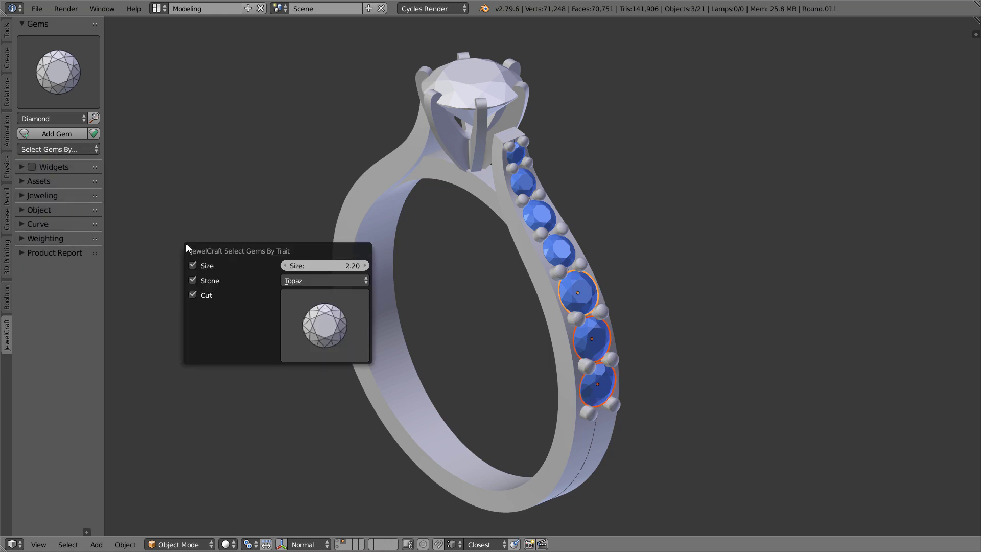
pyautogui.click(206, 266)
pyautogui.hotkey('ctrl', 'z')
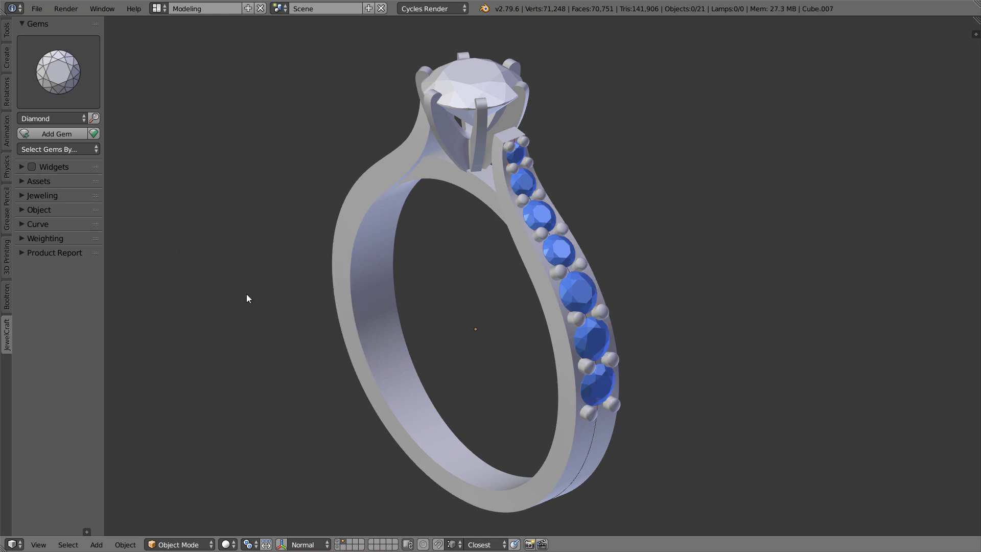
# From one side stone, select gems by Size, then by Stone, with Select Children including prongs
pyautogui.rightClick(569, 294)
pyautogui.click(66, 149)
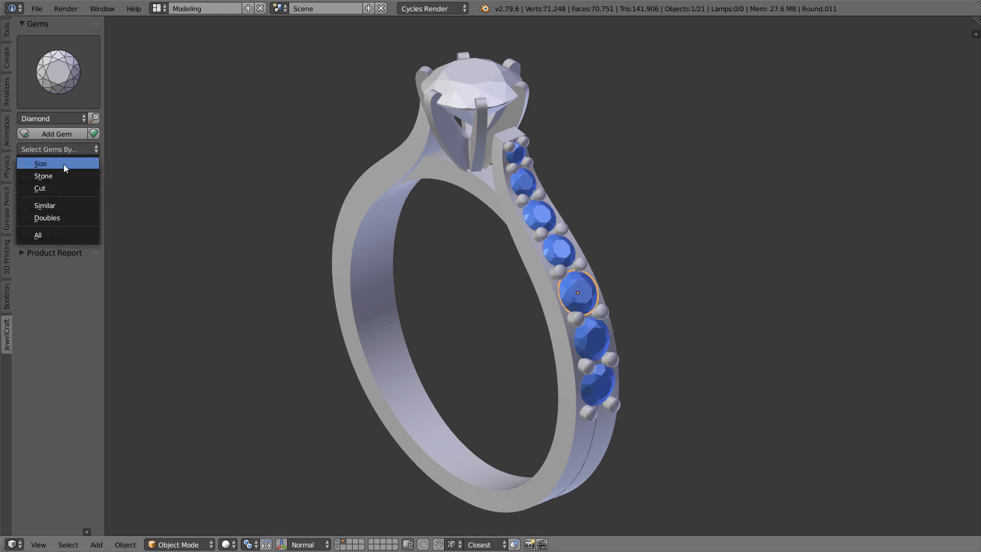
pyautogui.click(63, 164)
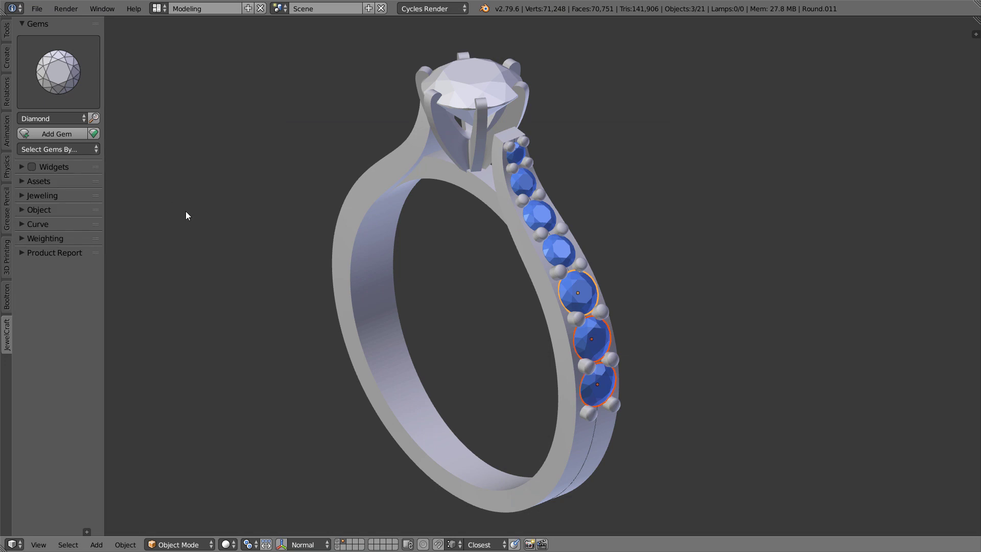
pyautogui.click(72, 150)
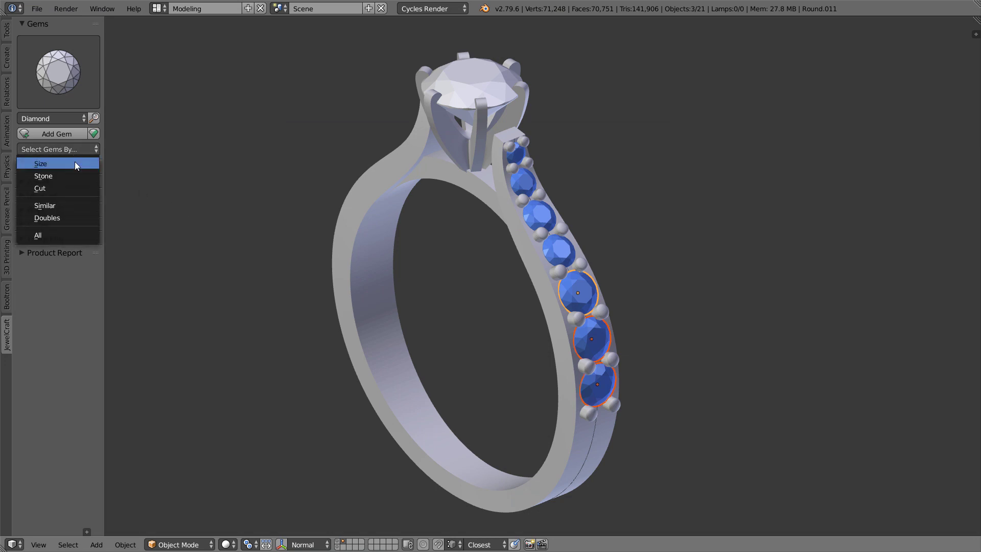
pyautogui.click(77, 176)
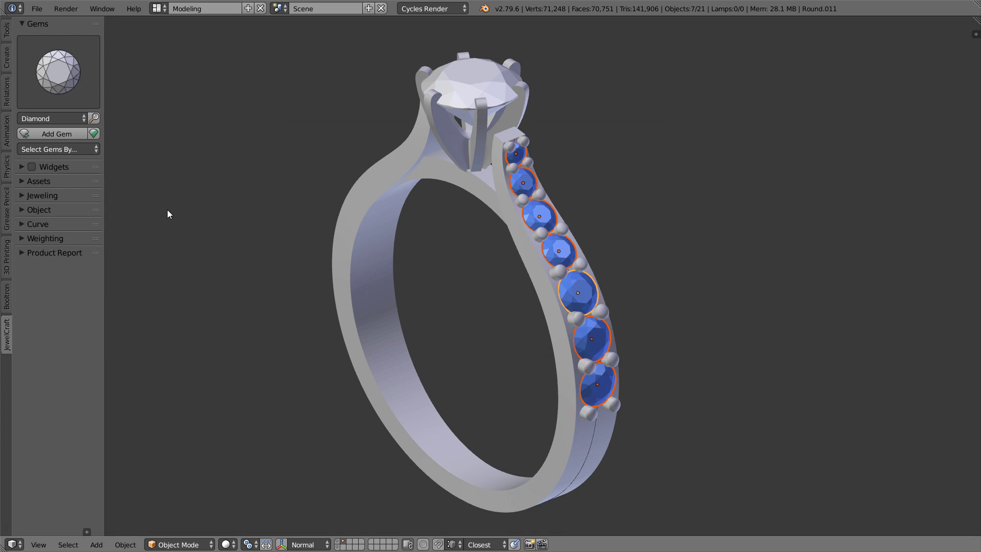
pyautogui.press('F6')
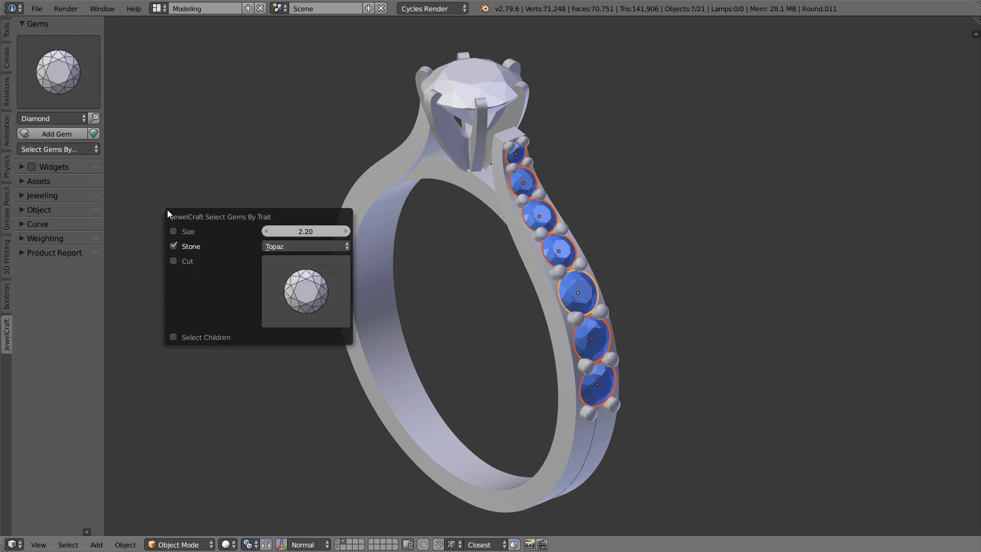
pyautogui.click(217, 338)
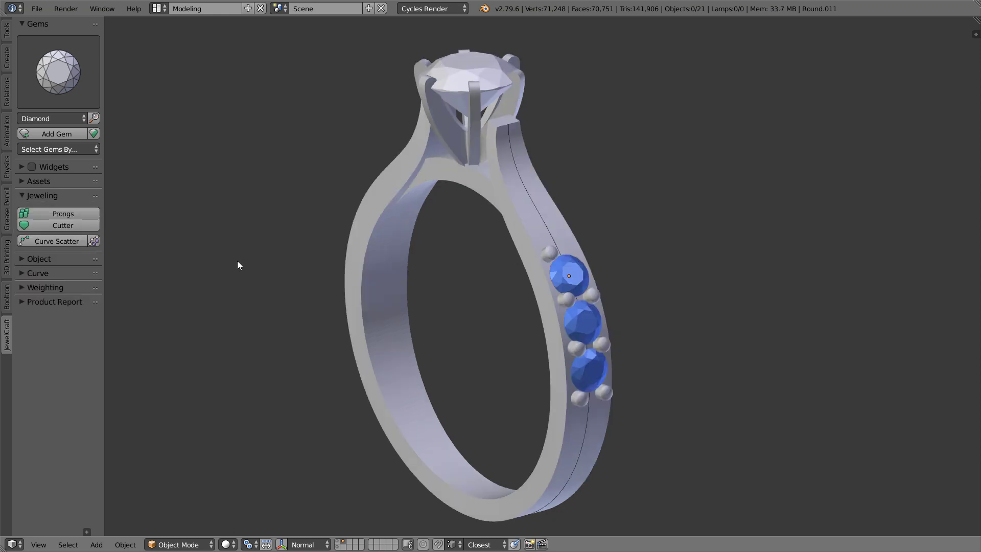
# Redistribute the three selected side stones tightly along the curve, Start about 48–53% and End near 70%
pyautogui.rightClick(587, 372)
pyautogui.keyDown('shift'); pyautogui.rightClick(582, 322); pyautogui.keyUp('shift')
pyautogui.keyDown('shift'); pyautogui.rightClick(573, 271); pyautogui.keyUp('shift')
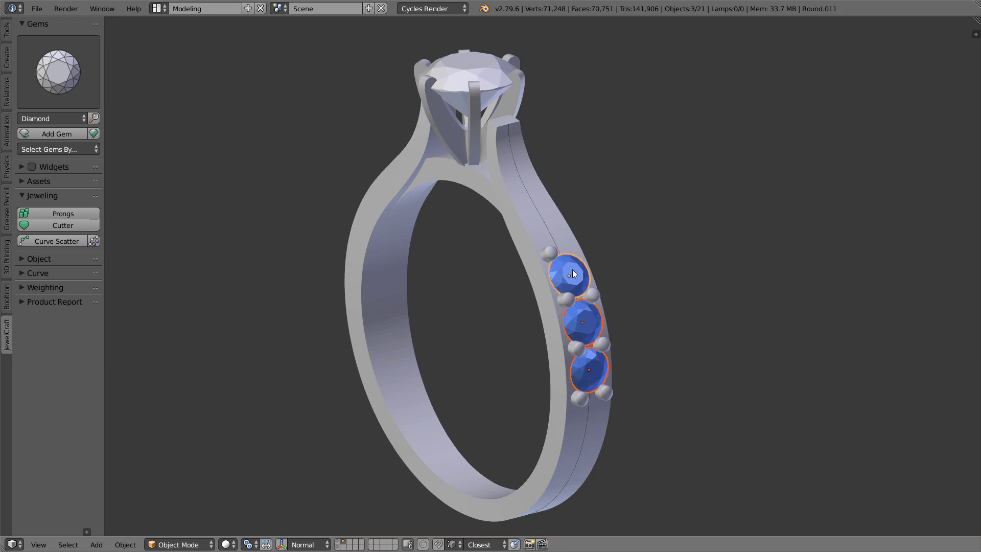
pyautogui.click(93, 241)
pyautogui.moveTo(328, 324)
pyautogui.mouseDown(button='middle')
pyautogui.moveTo(388, 255)
pyautogui.moveTo(329, 210)
pyautogui.moveTo(370, 348)
pyautogui.moveTo(315, 338)
pyautogui.mouseUp(button='middle')
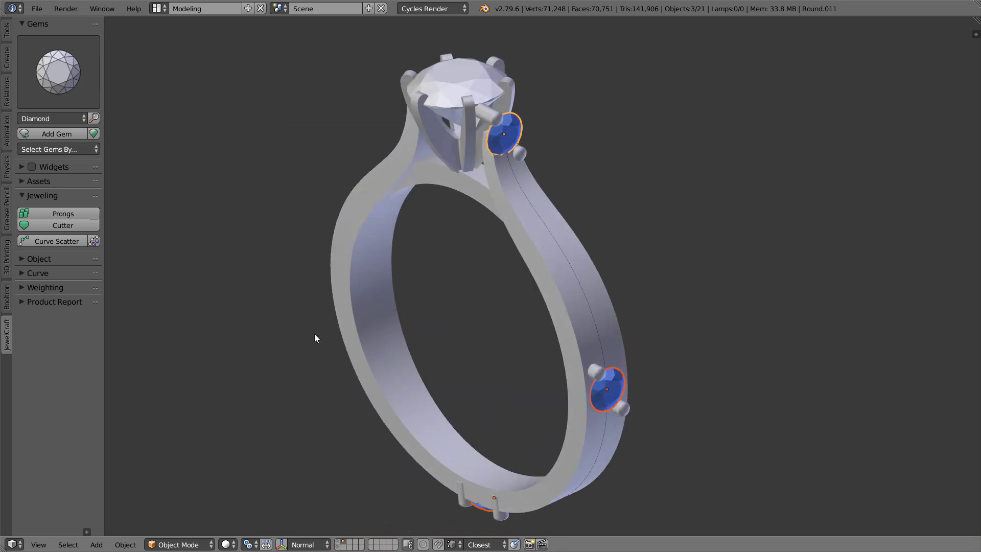
pyautogui.press('F6')
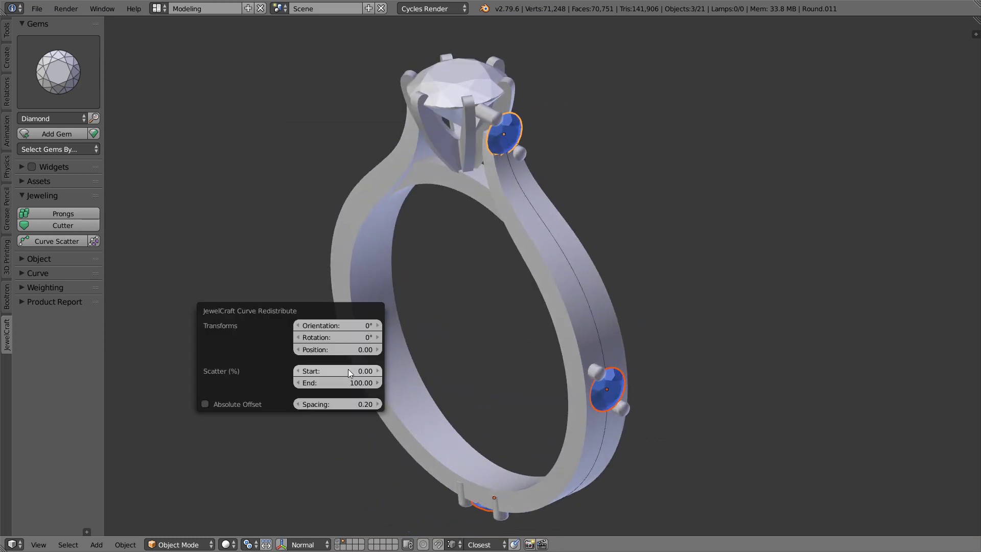
pyautogui.moveTo(345, 370)
pyautogui.mouseDown()
pyautogui.moveTo(381, 371)
pyautogui.moveTo(337, 383)
pyautogui.moveTo(349, 383)
pyautogui.mouseUp()
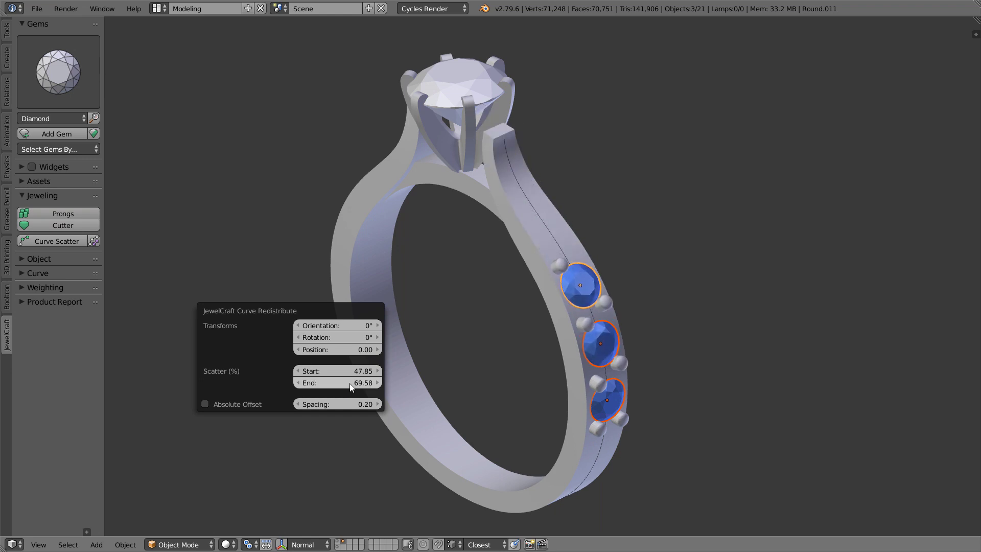
# Reselect the three side stones and redistribute them along the curve again
pyautogui.press('a')
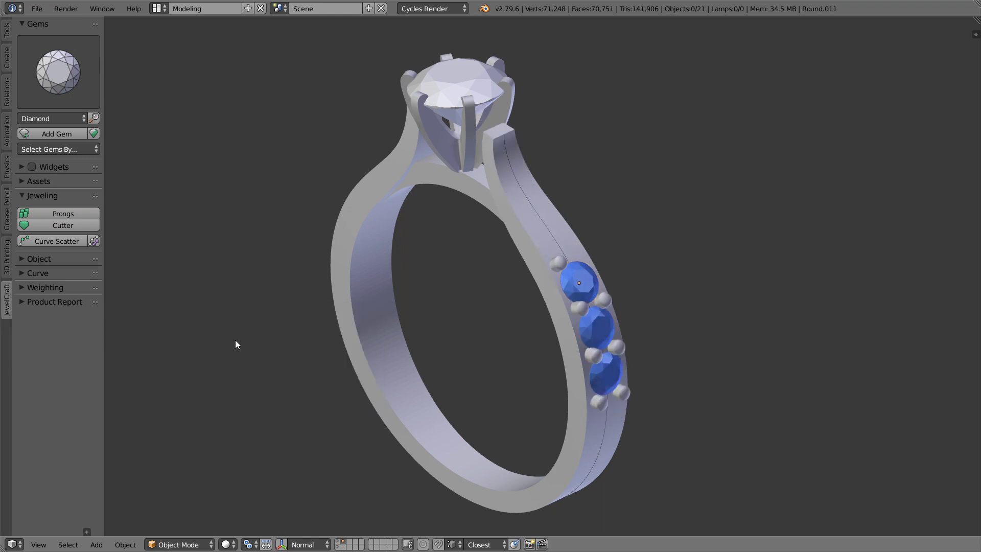
pyautogui.rightClick(604, 381)
pyautogui.keyDown('shift'); pyautogui.rightClick(596, 330); pyautogui.keyUp('shift')
pyautogui.keyDown('shift'); pyautogui.rightClick(580, 280); pyautogui.keyUp('shift')
pyautogui.click(95, 241)
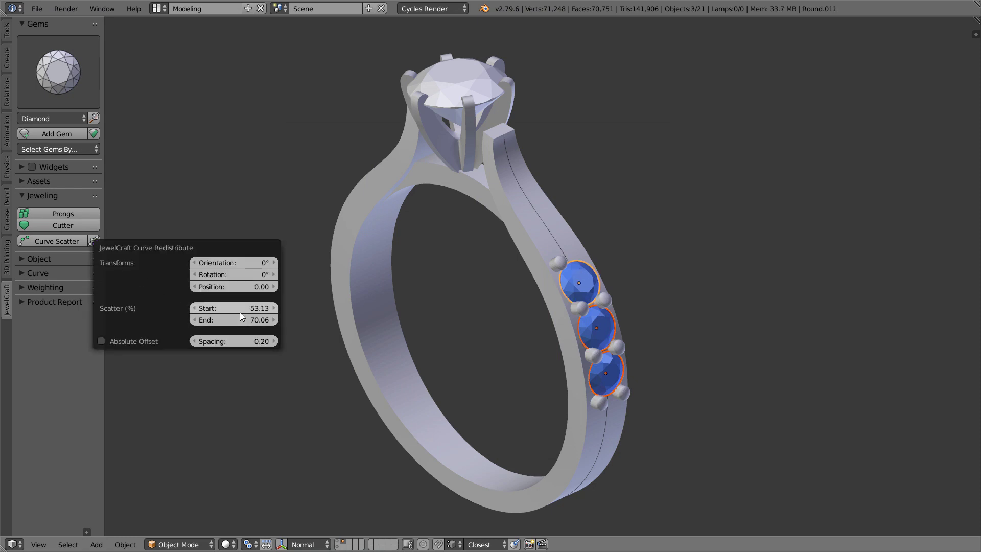
pyautogui.moveTo(240, 308)
pyautogui.mouseDown()
pyautogui.moveTo(240, 320)
pyautogui.moveTo(250, 321)
pyautogui.moveTo(240, 311)
pyautogui.mouseUp()
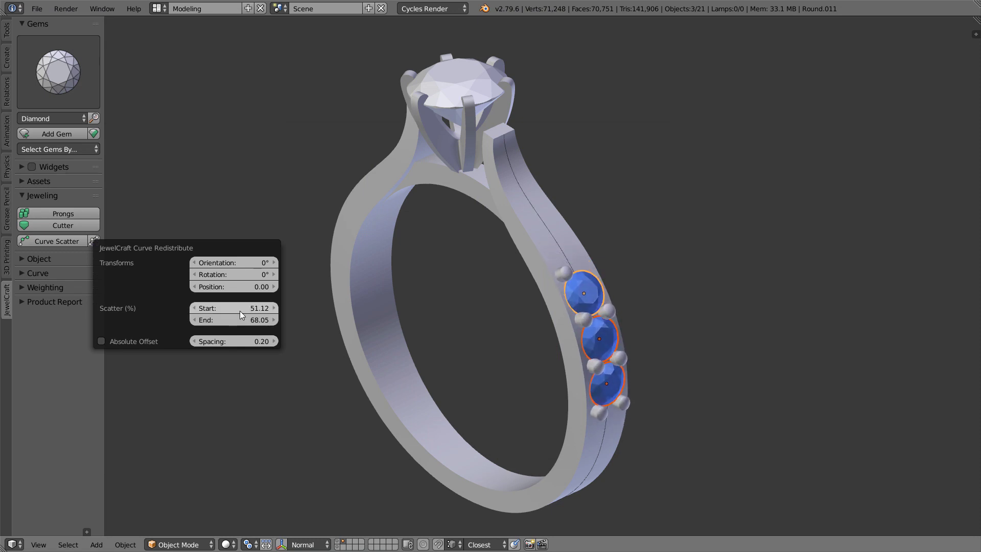
# Select same-size gems with their prongs and redistribute them, nudged to start near 50%
pyautogui.click(70, 147)
pyautogui.click(69, 163)
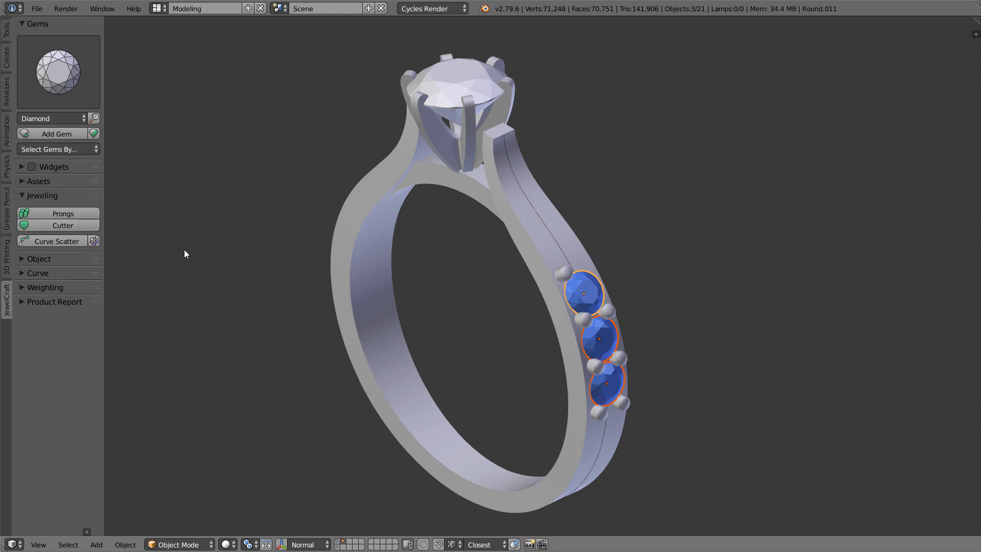
pyautogui.press('F6')
pyautogui.click(235, 383)
pyautogui.click(97, 241)
pyautogui.moveTo(226, 308)
pyautogui.mouseDown()
pyautogui.moveTo(226, 320)
pyautogui.moveTo(247, 320)
pyautogui.moveTo(228, 309)
pyautogui.mouseUp()
# Undo, then scatter gems along the shank with Object Number set to 1
pyautogui.hotkey('ctrl', 'z')
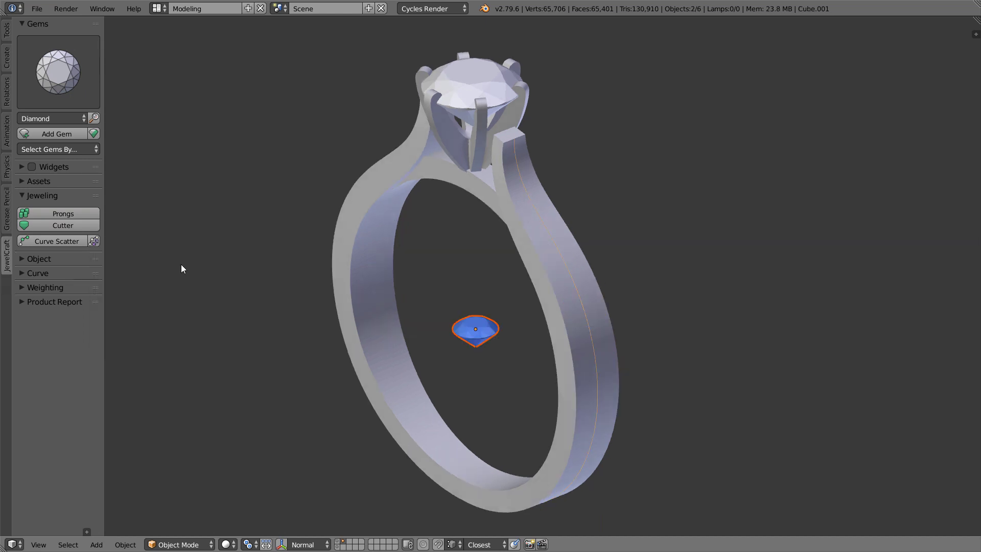
pyautogui.click(66, 238)
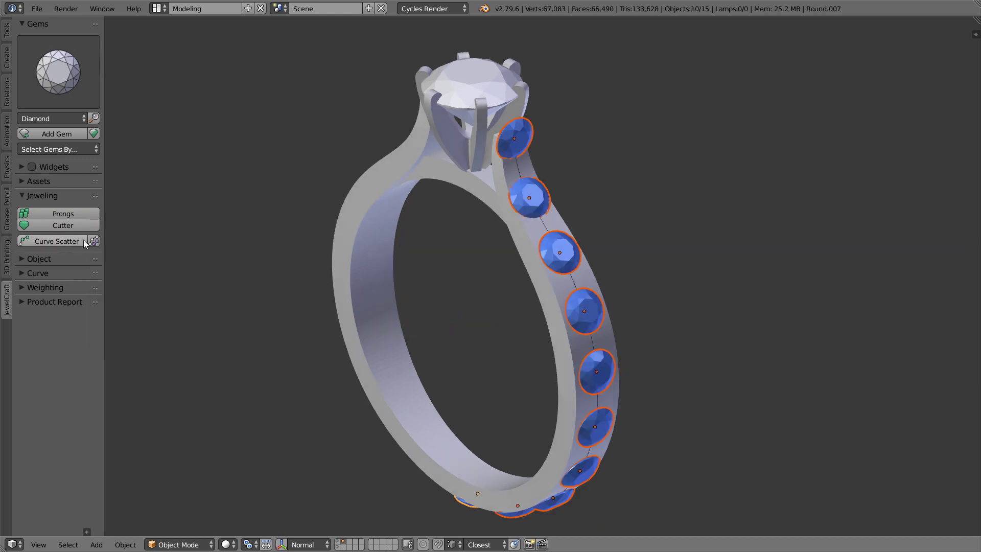
pyautogui.press('F6')
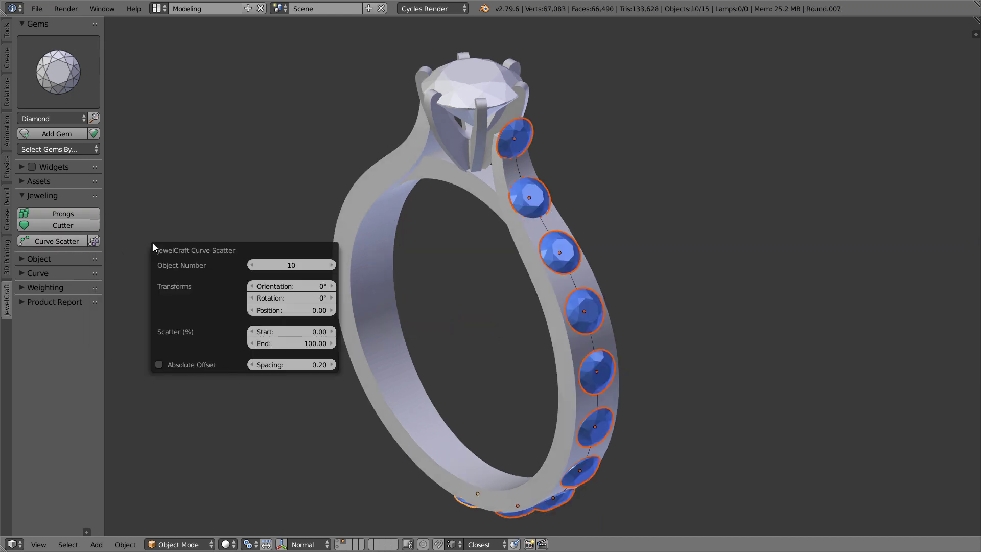
pyautogui.click(292, 266)
pyautogui.write('1')
pyautogui.press('Return')
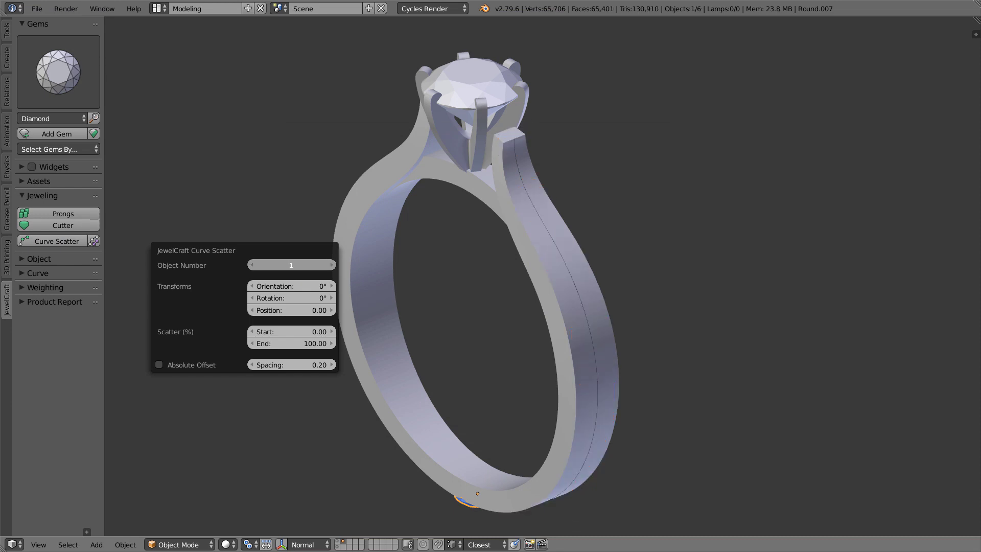
# Slide the single gem up the ring shank with Scatter Start and Curve Redistribute
pyautogui.moveTo(291, 331); pyautogui.dragTo(388, 332)
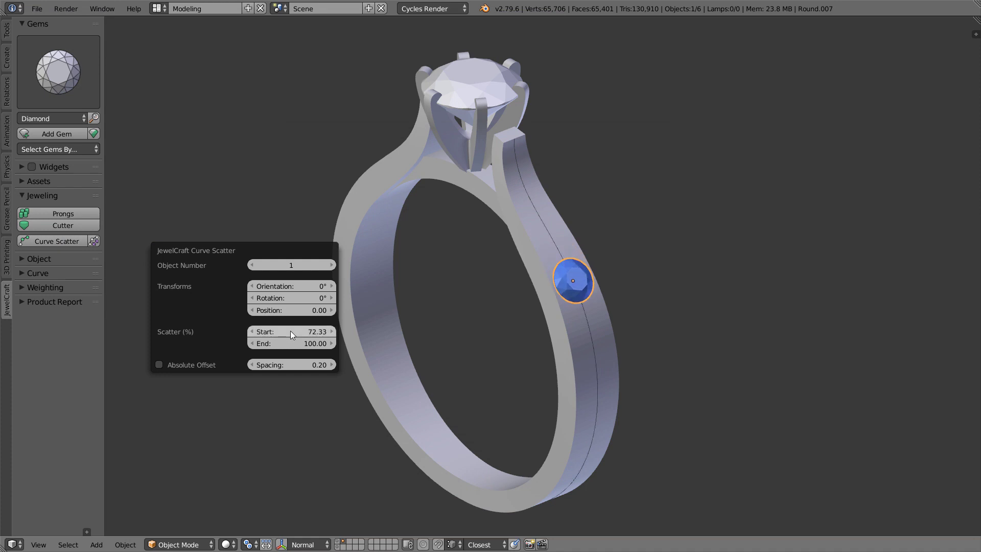
pyautogui.click(92, 243)
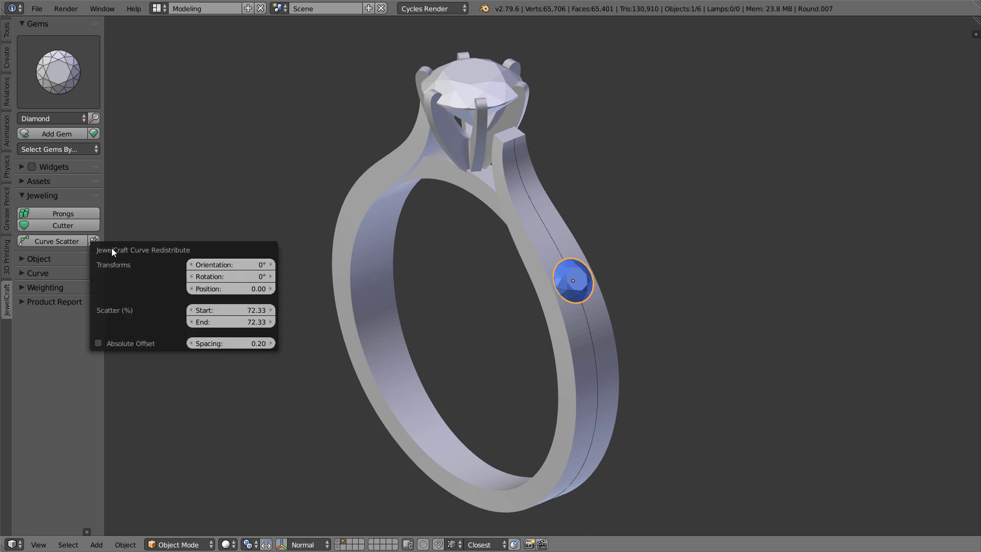
pyautogui.moveTo(258, 308)
pyautogui.mouseDown()
pyautogui.moveTo(273, 307)
pyautogui.moveTo(245, 307)
pyautogui.moveTo(258, 307)
pyautogui.mouseUp()
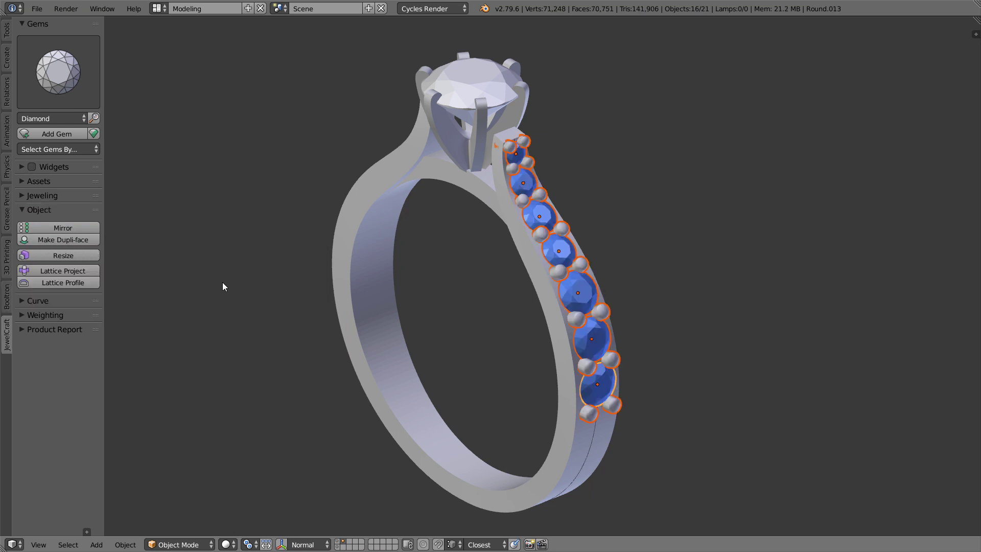
pyautogui.click(76, 227)
pyautogui.moveTo(156, 285); pyautogui.dragTo(492, 358, button='middle')
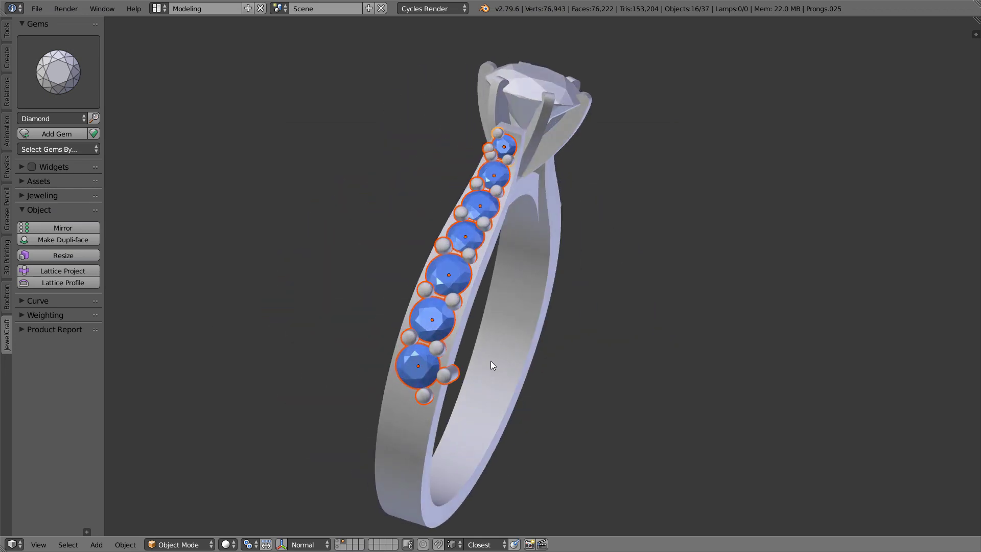
pyautogui.press('F6')
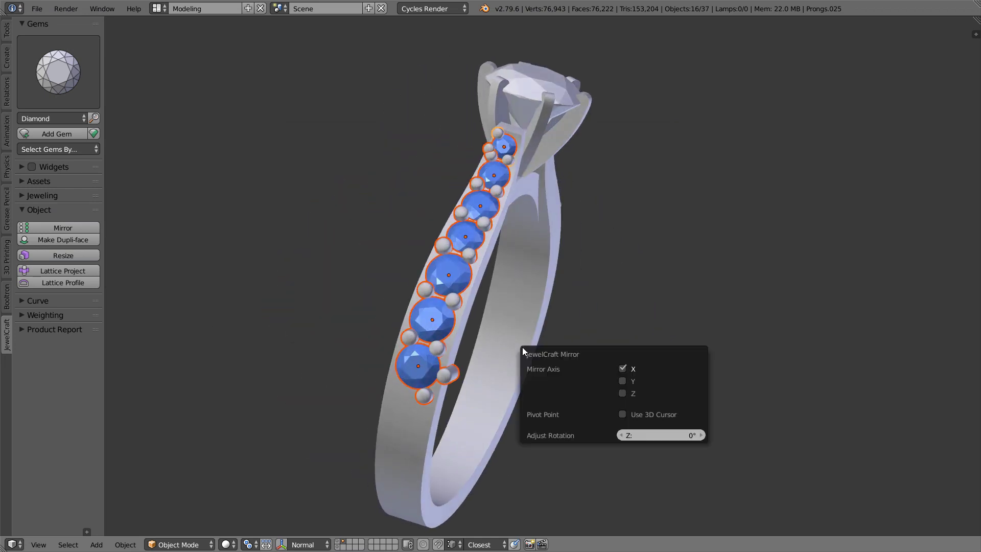
pyautogui.moveTo(660, 436); pyautogui.dragTo(600, 436)
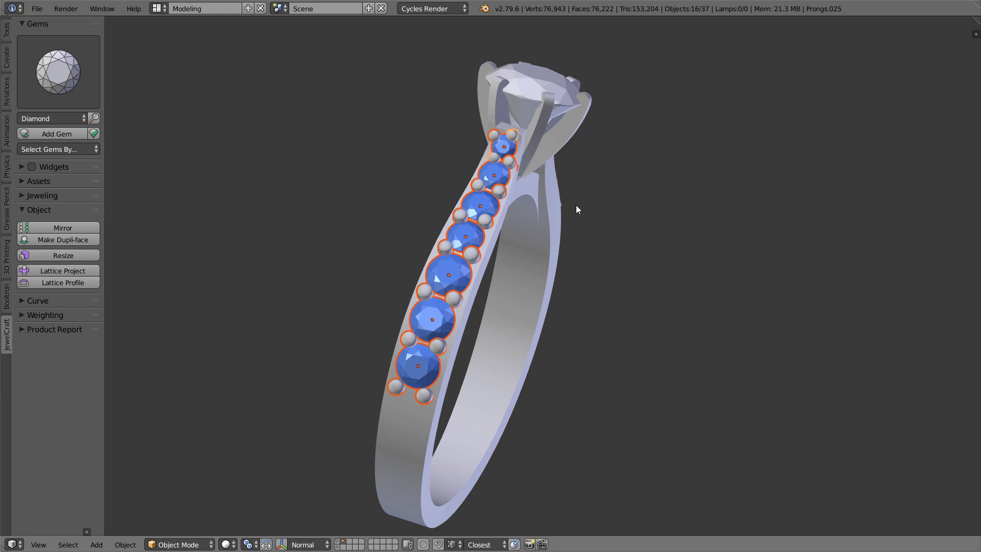
pyautogui.rightClick(503, 147)
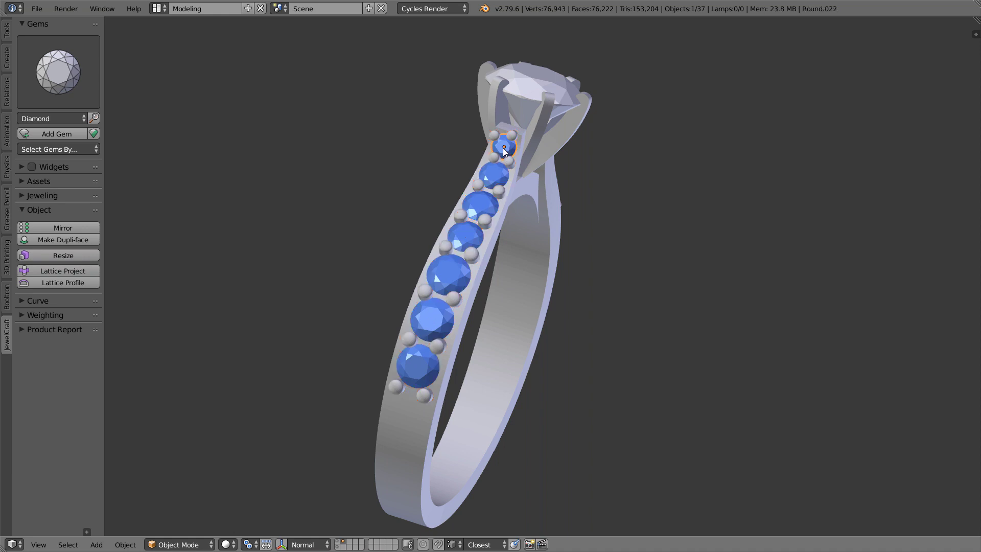
pyautogui.press('g')
pyautogui.click(434, 142)
pyautogui.rightClick(491, 174)
pyautogui.press('g')
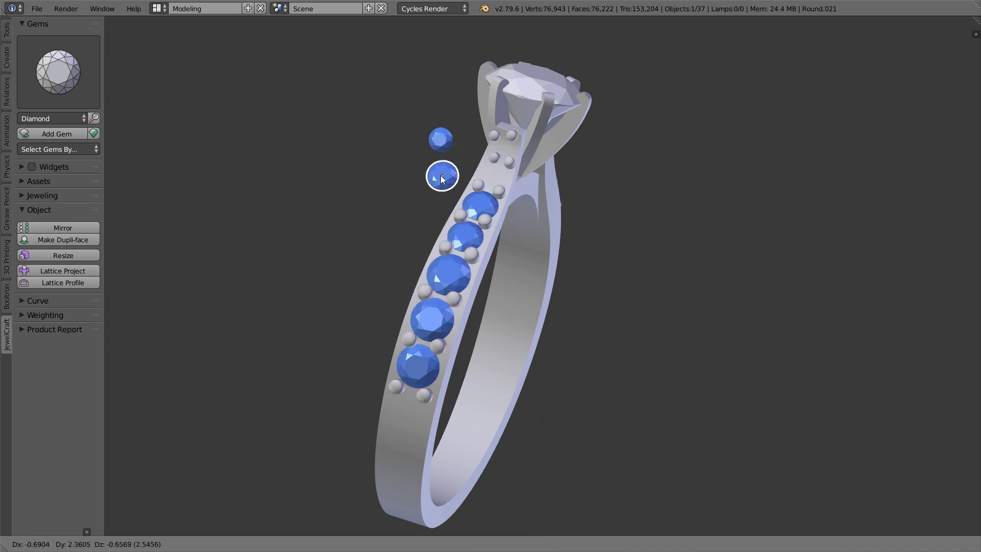
pyautogui.click(452, 188)
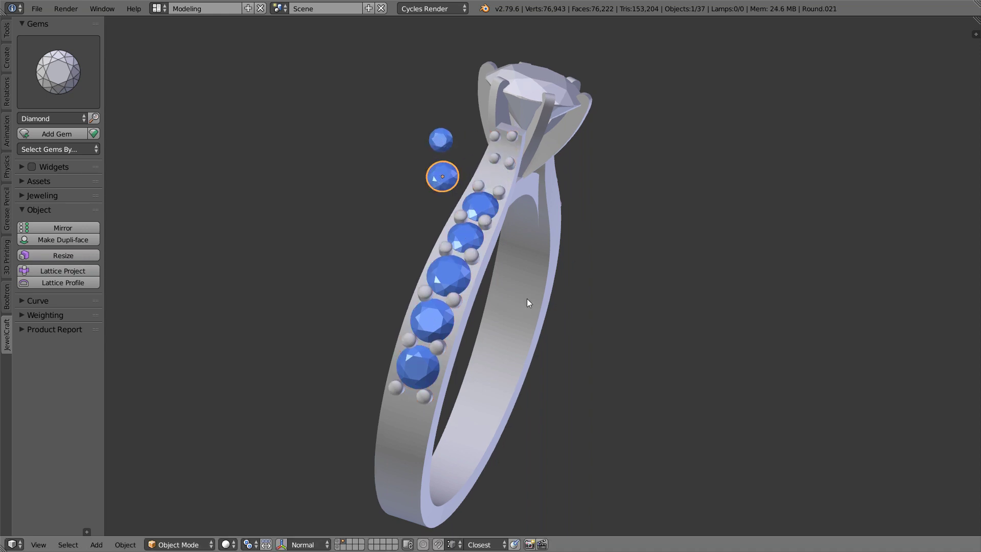
pyautogui.moveTo(526, 298); pyautogui.dragTo(385, 216, button='middle')
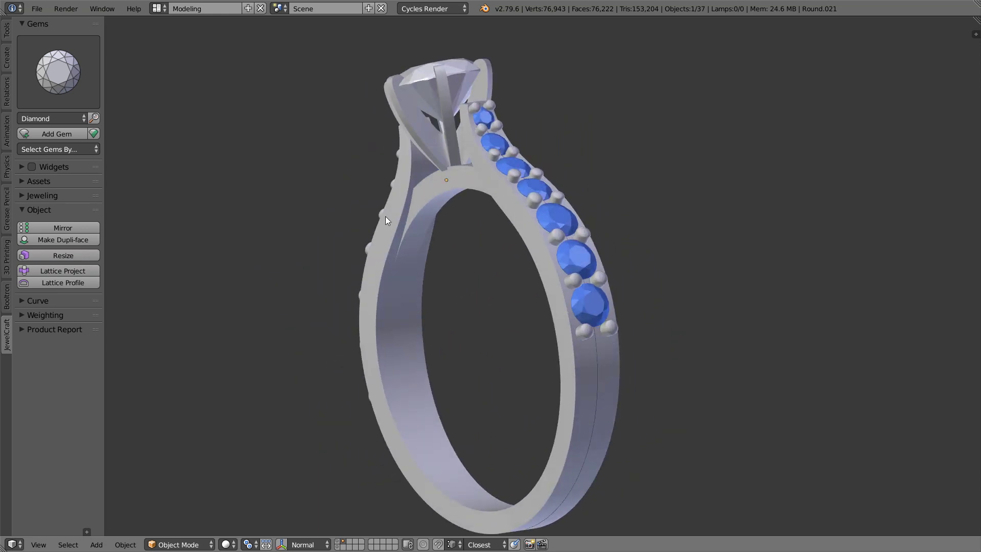
pyautogui.rightClick(493, 143)
pyautogui.press('g')
pyautogui.click(546, 123)
pyautogui.rightClick(520, 162)
pyautogui.press('g')
pyautogui.click(623, 172)
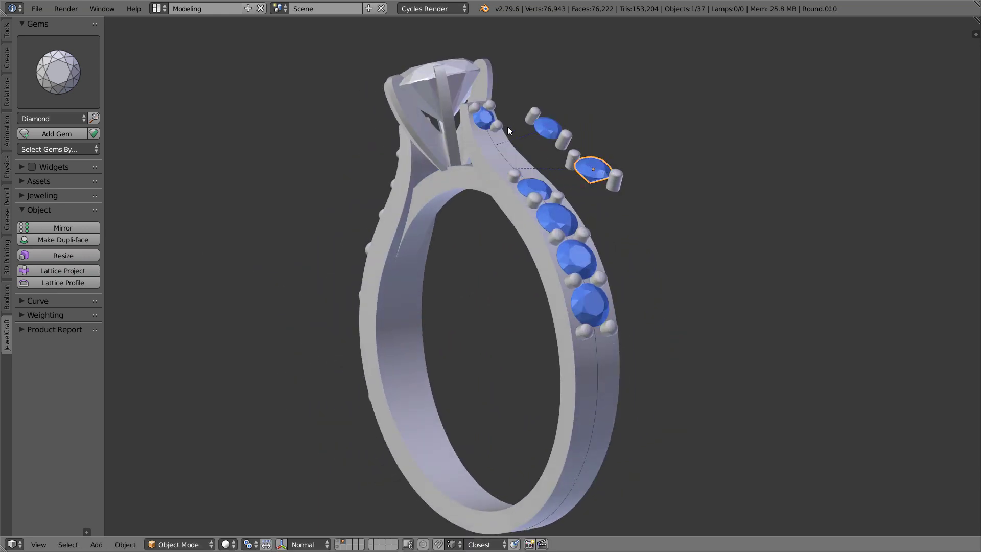
pyautogui.rightClick(488, 120)
pyautogui.press('g')
pyautogui.click(542, 82)
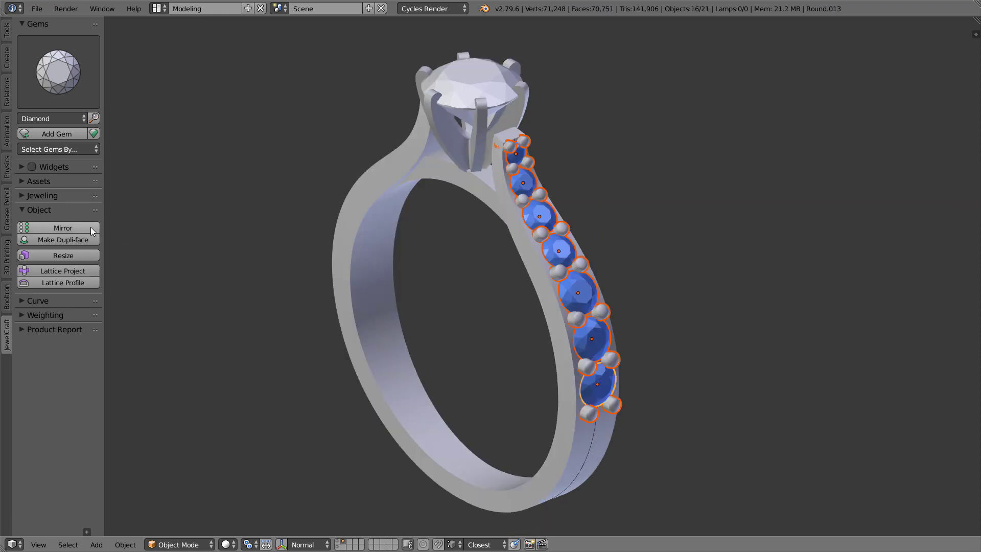
# Mirror the gem row across the X axis and orbit back to the original row
pyautogui.click(91, 228)
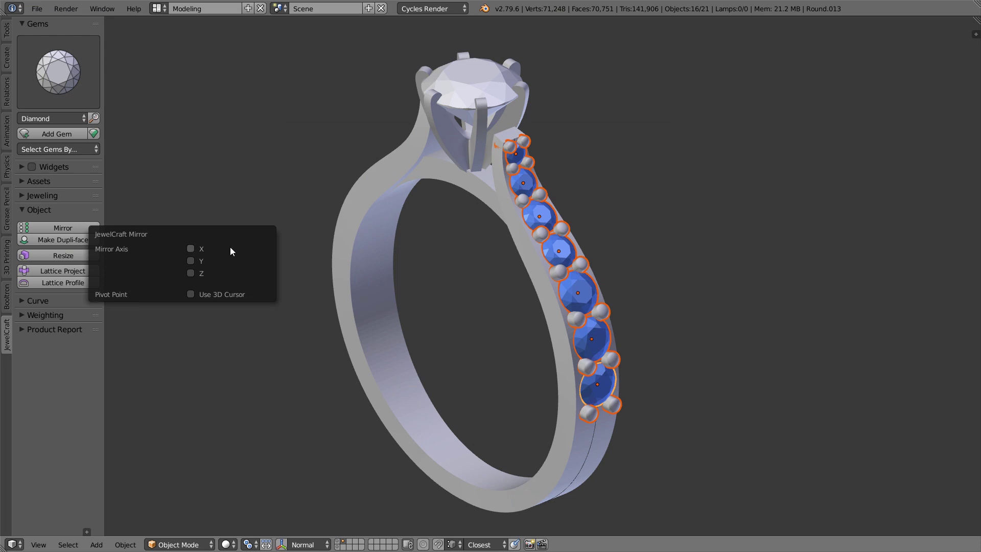
pyautogui.click(191, 248)
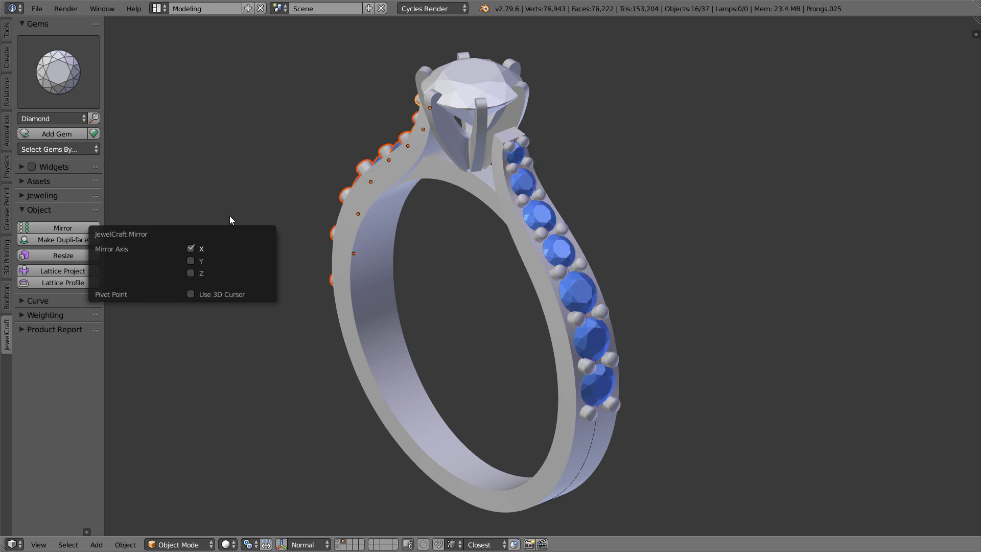
pyautogui.moveTo(247, 291); pyautogui.dragTo(578, 367, button='middle')
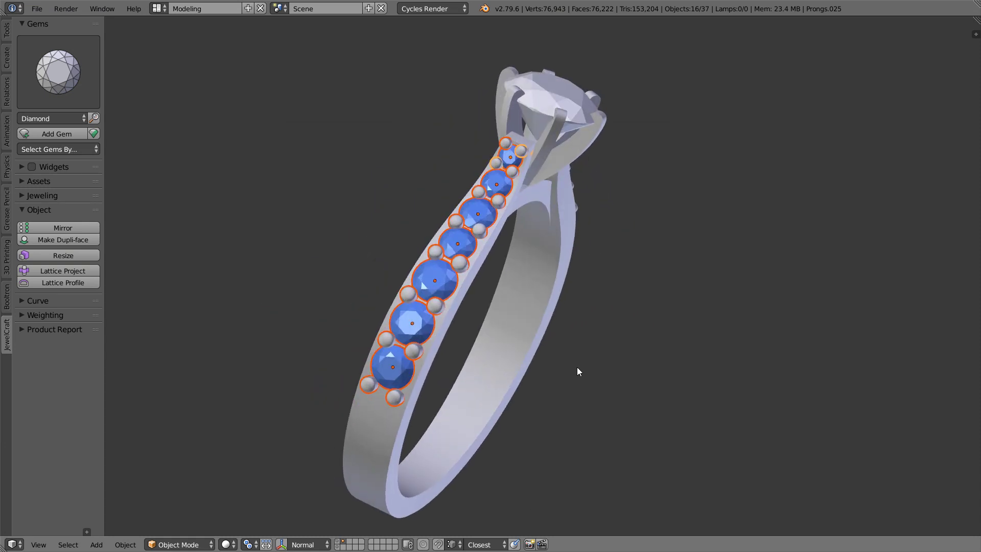
pyautogui.moveTo(578, 366); pyautogui.dragTo(577, 369, button='middle')
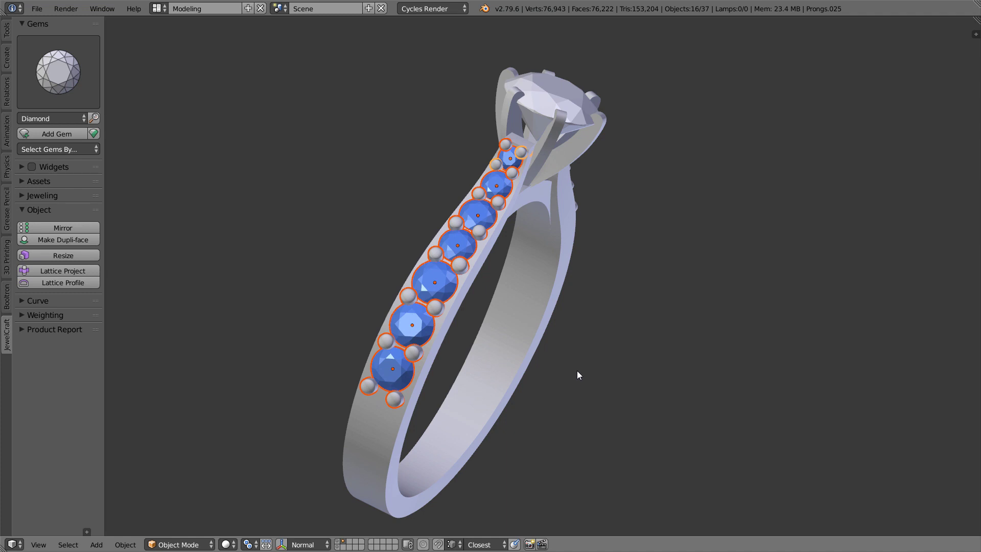
# Move the top two gems off the band to check the mirrored row
pyautogui.rightClick(510, 158)
pyautogui.press('g')
pyautogui.click(456, 137)
pyautogui.rightClick(496, 187)
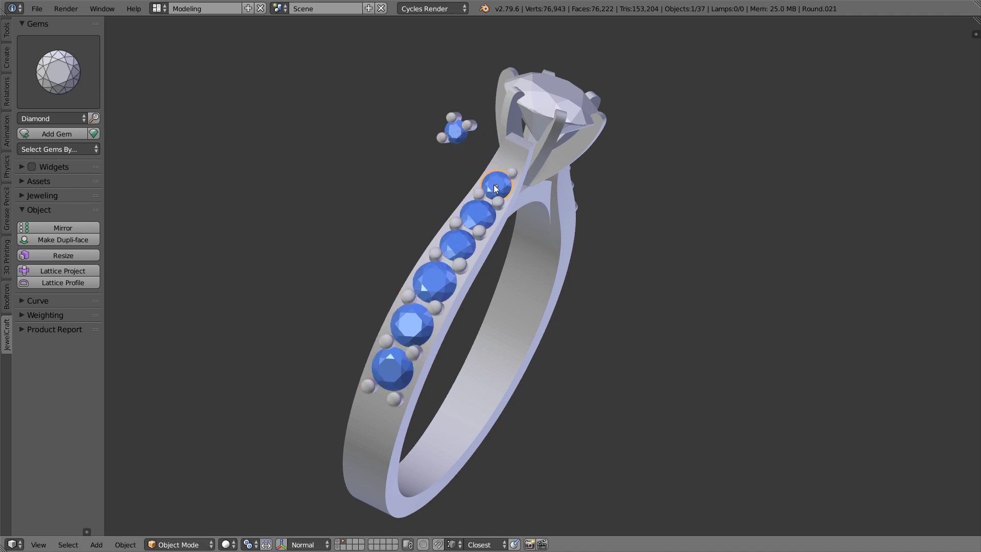
pyautogui.press('g')
pyautogui.click(438, 170)
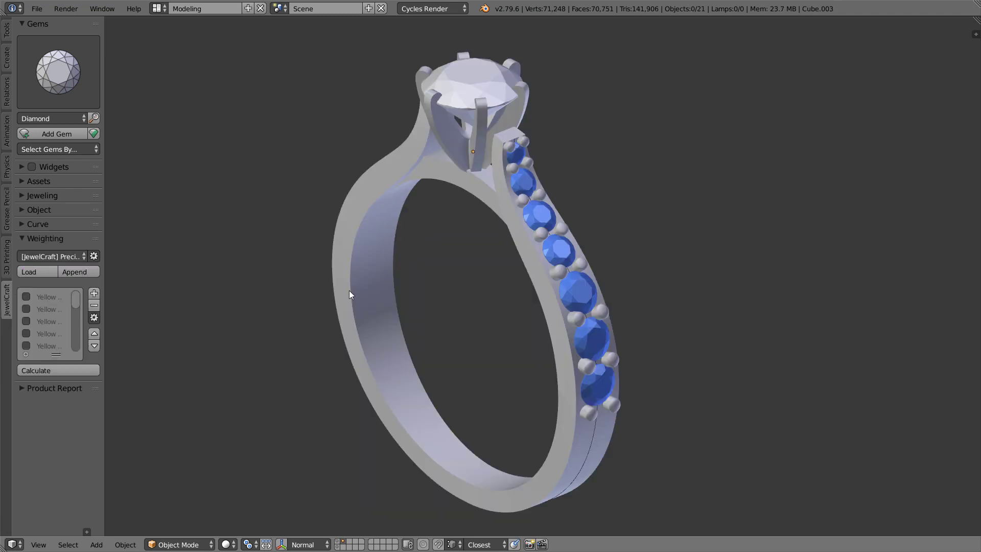
# Calculate the band's volume (165.8623 mm³), then include the prong head for 181.7221 mm³
pyautogui.click(350, 295)
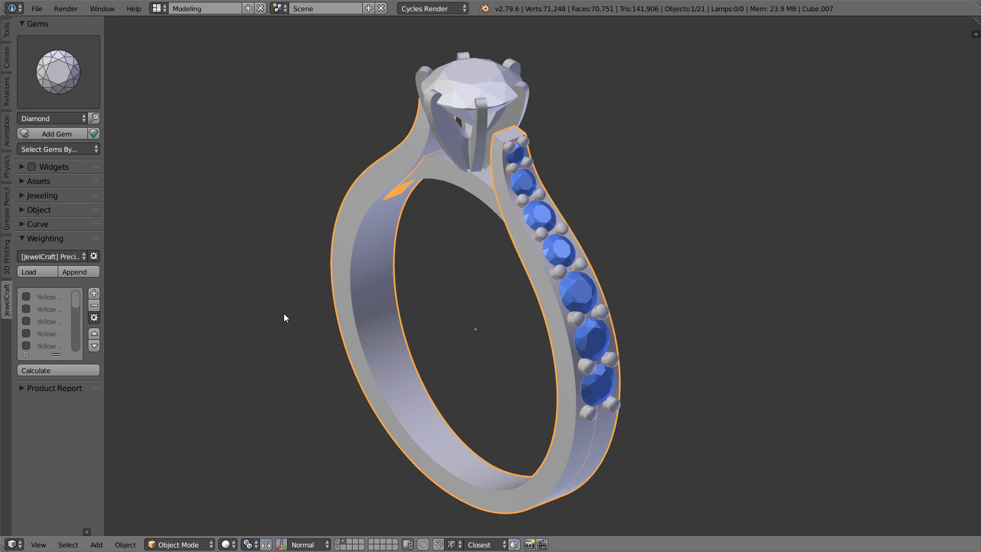
pyautogui.click(80, 370)
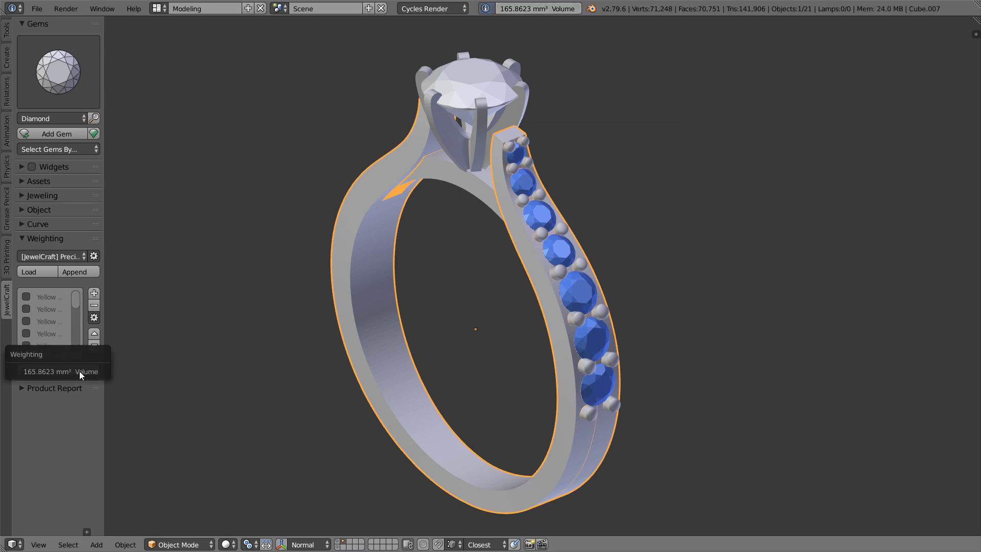
pyautogui.keyDown('shift'); pyautogui.rightClick(446, 146); pyautogui.keyUp('shift')
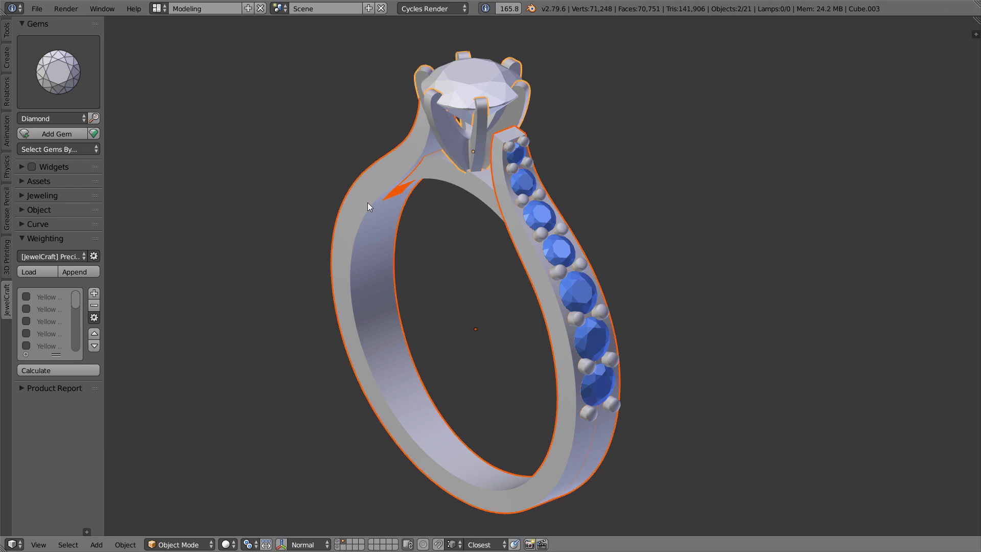
pyautogui.click(90, 368)
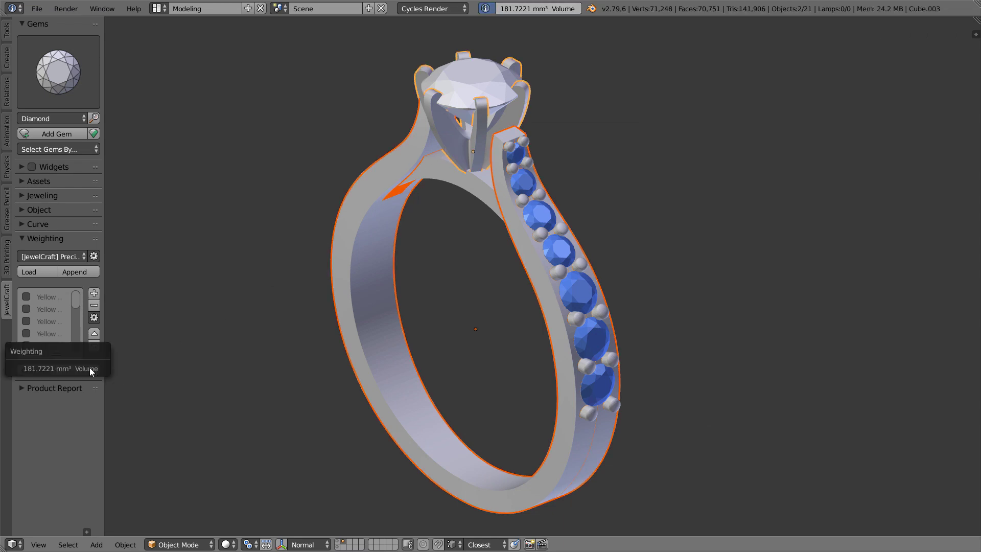